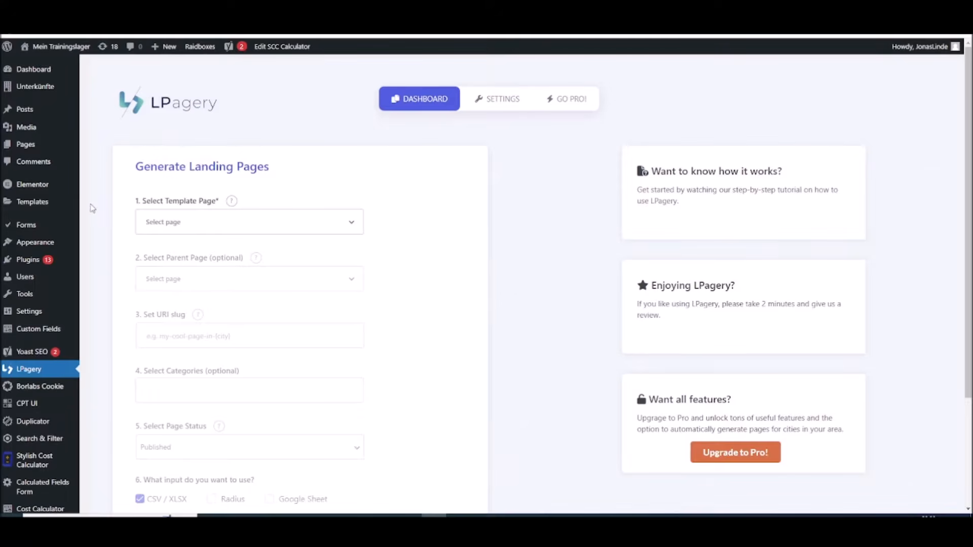
# Search the plugin directory for "lpagery" and open the installed LPagery plugin's dashboard
pyautogui.click(858, 101)
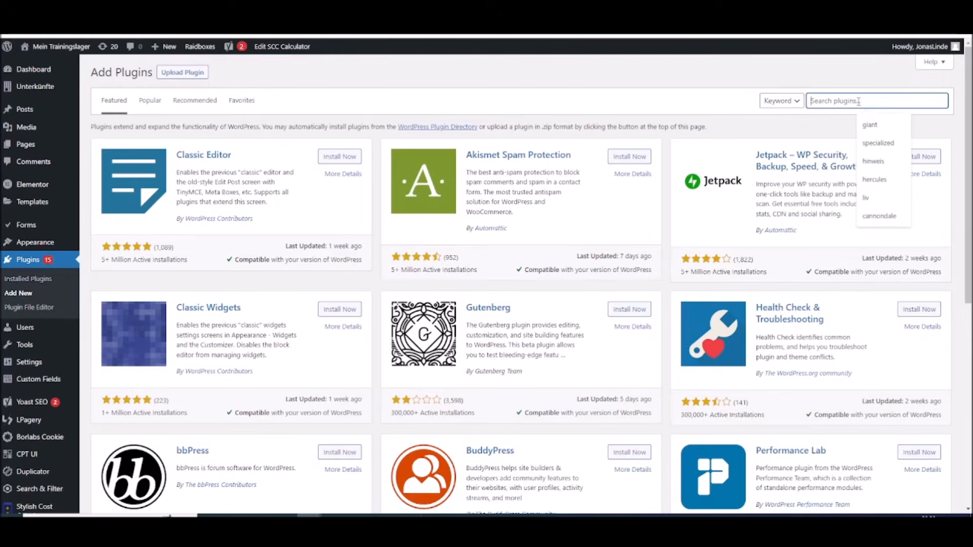
pyautogui.write('lpagery')
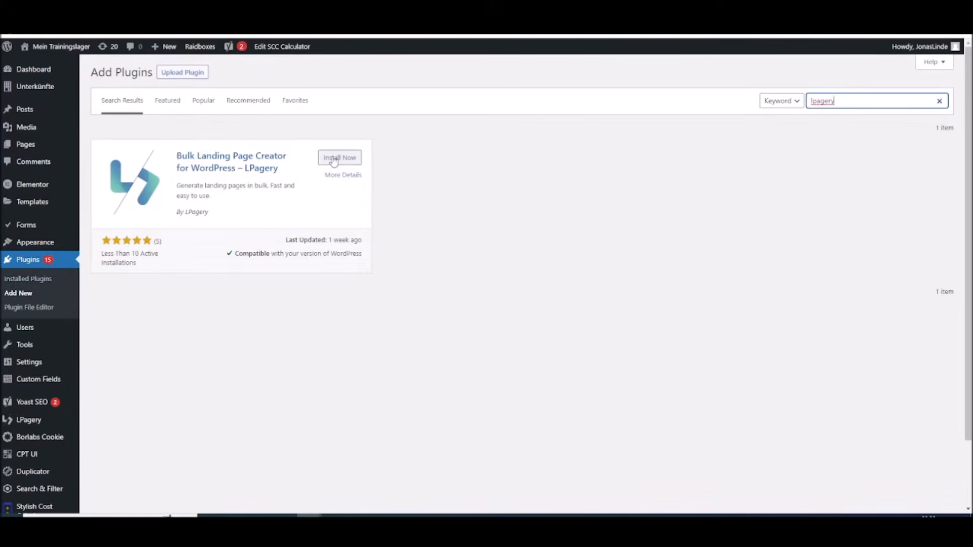
pyautogui.click(36, 424)
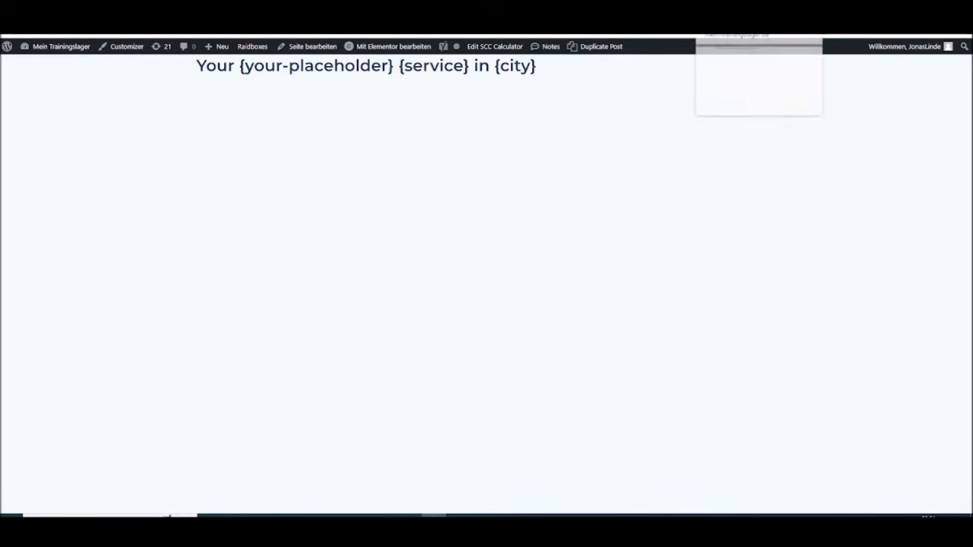
# Compare the placeholder template page with the generated New York plumbing page, and review LPagery's landing page generation form
pyautogui.click(724, 10)
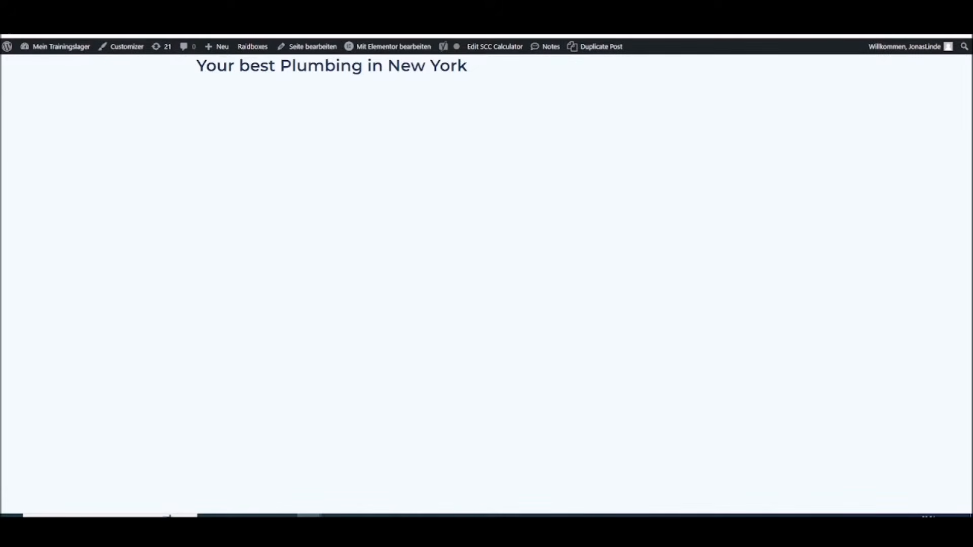
pyautogui.click(434, 517)
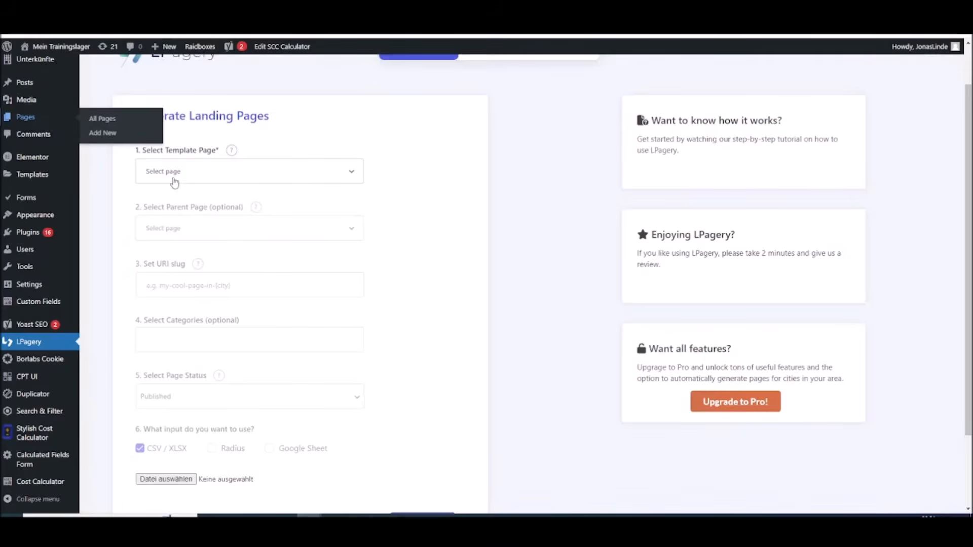
pyautogui.scroll(-2, 341, 287)
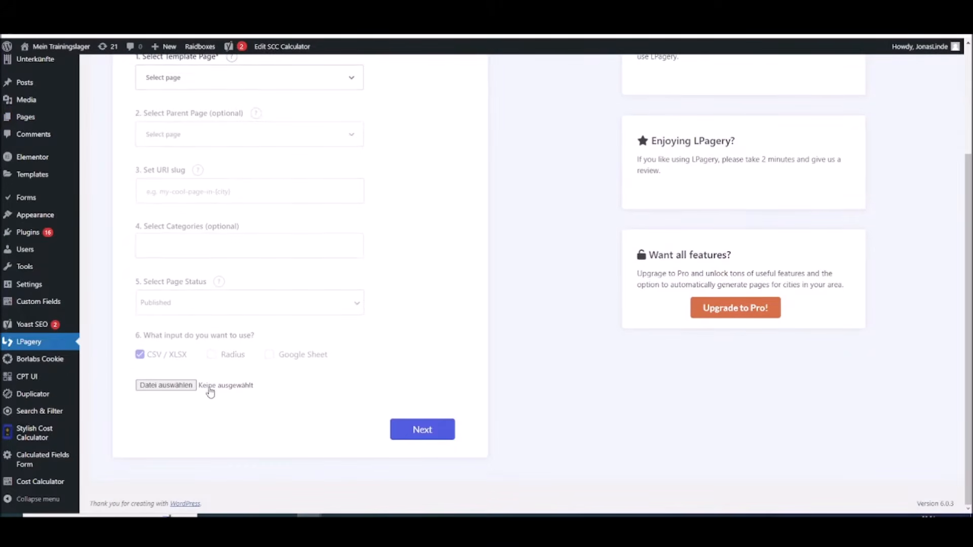
pyautogui.scroll(3, 113, 212)
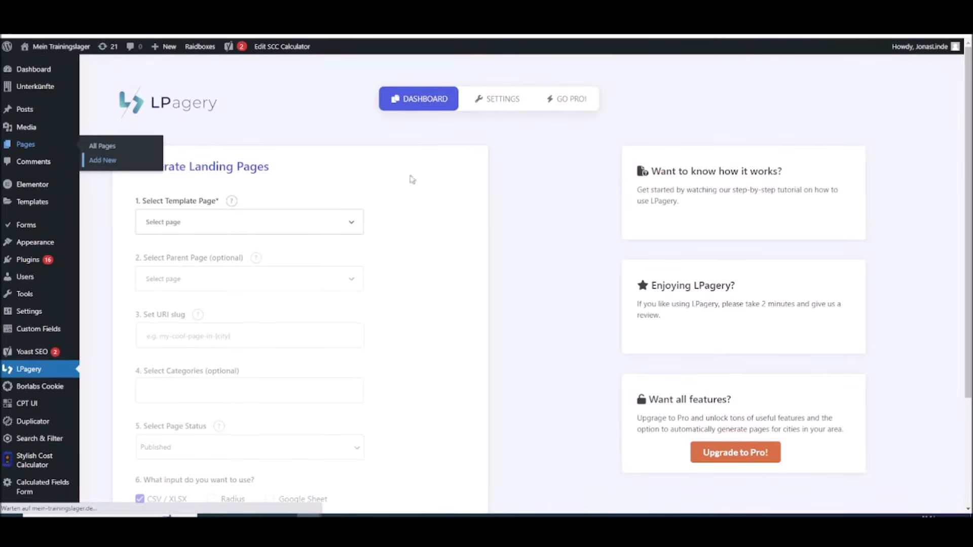
# Title the new WordPress page "Test Youtube {placeholder-1}" and save it as a draft
pyautogui.click(638, 161)
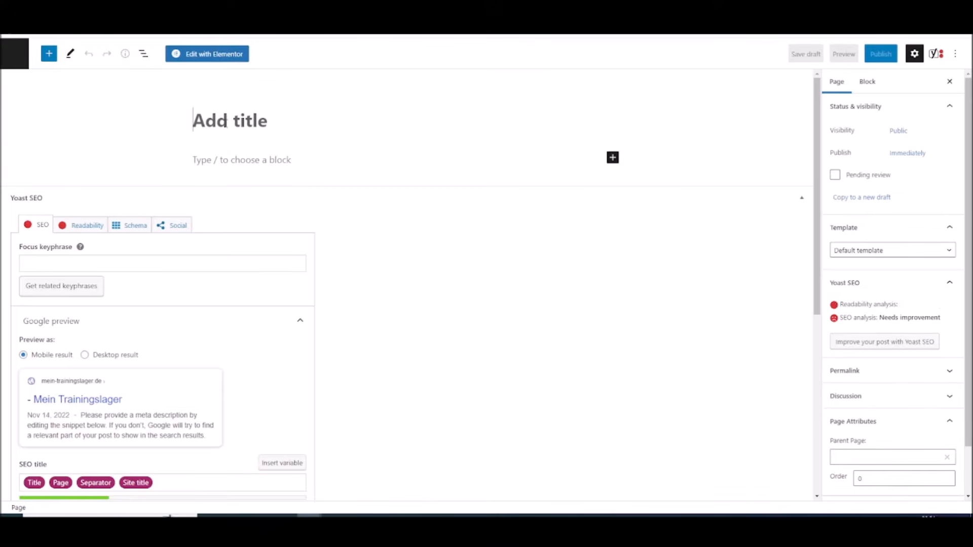
pyautogui.write('Test ')
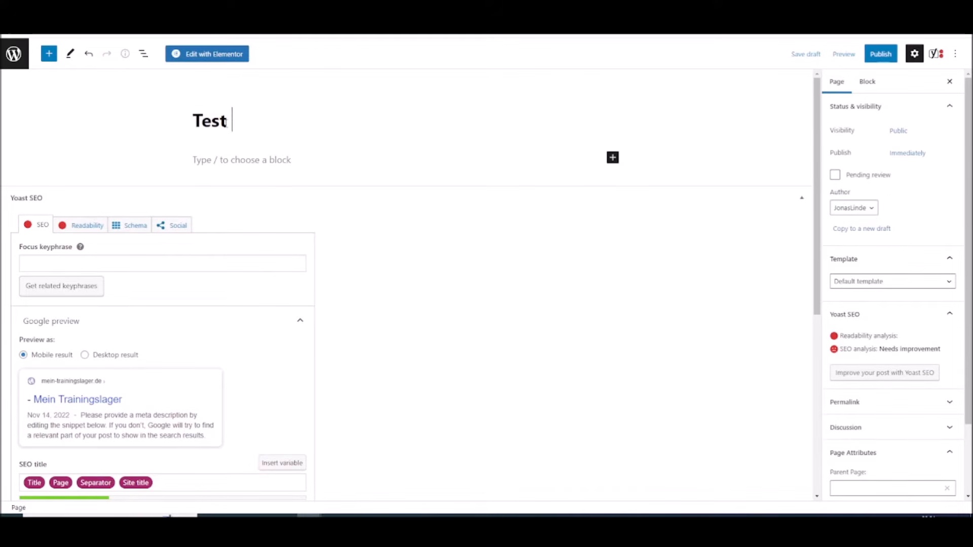
pyautogui.write('Youtube ')
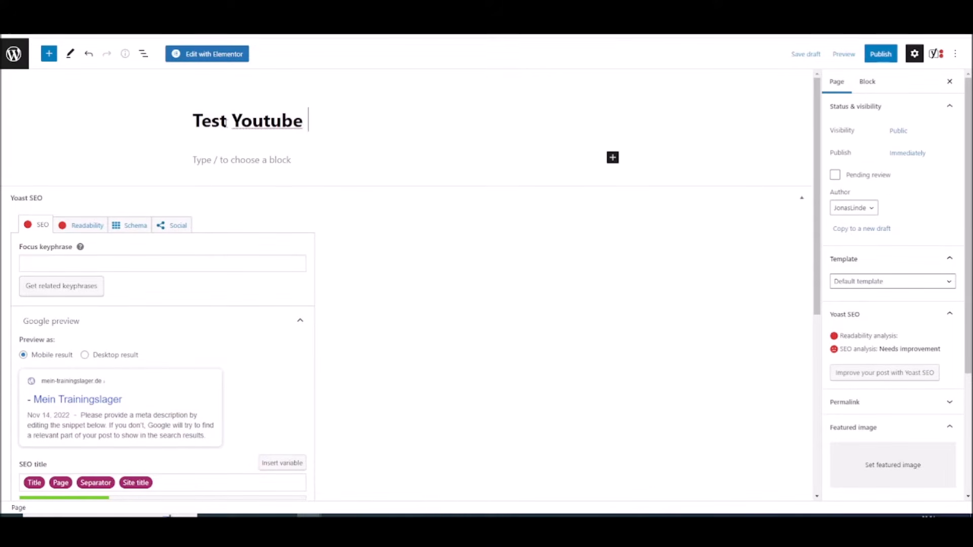
pyautogui.write('{')
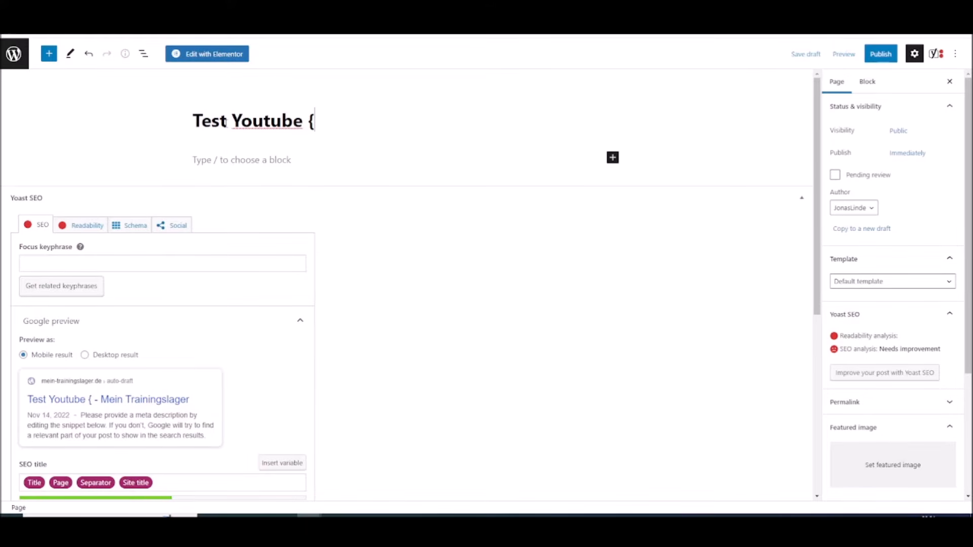
pyautogui.write('placeholder-')
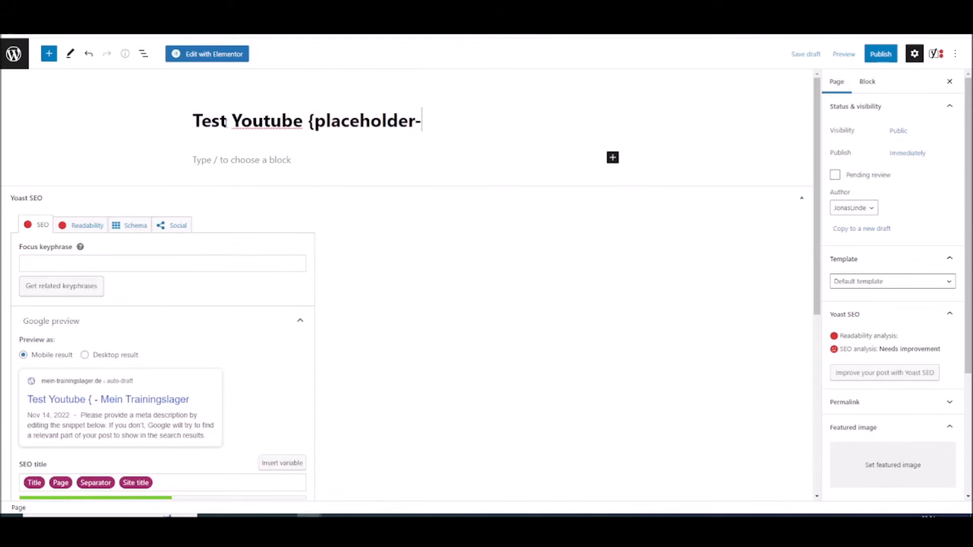
pyautogui.write('1}')
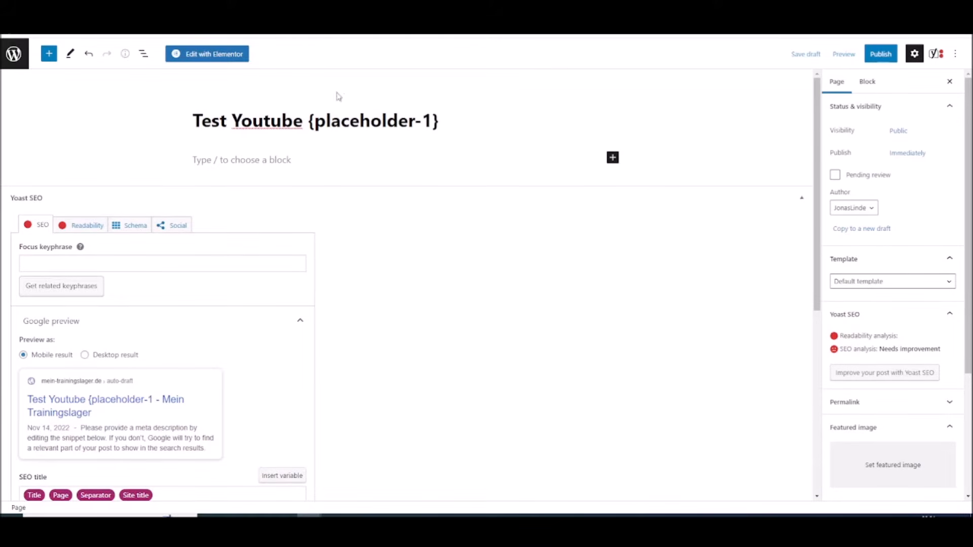
pyautogui.click(810, 54)
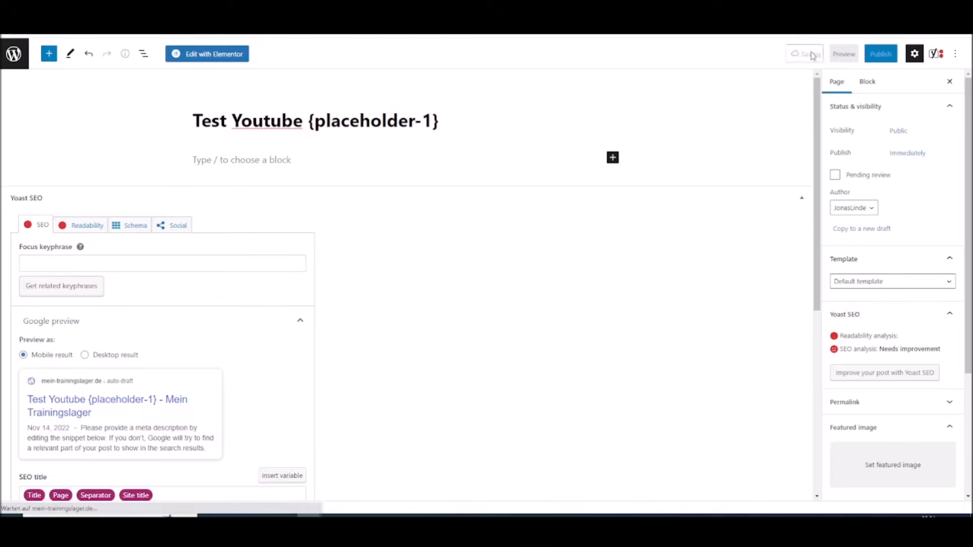
# Open the page in Elementor and add a heading reading "Your {service} in {city}."
pyautogui.click(218, 57)
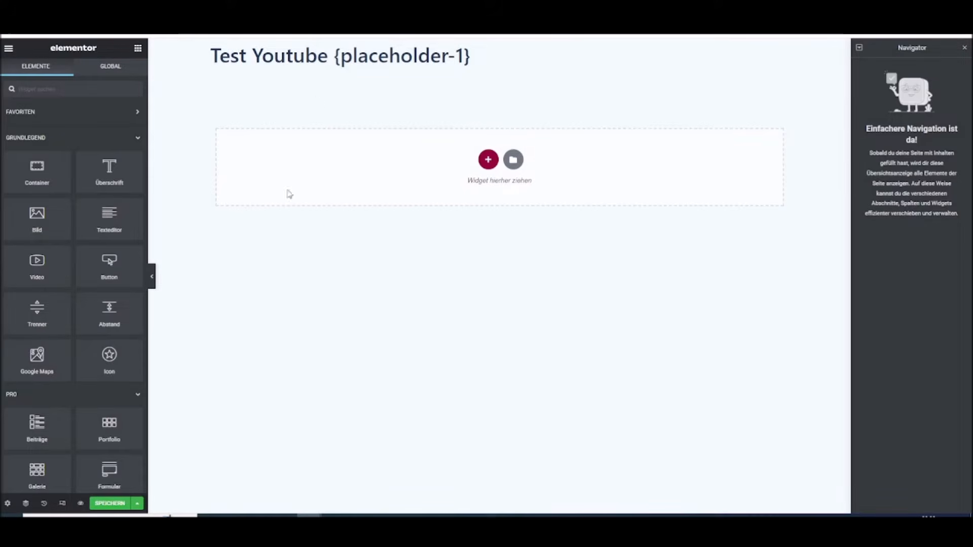
pyautogui.moveTo(88, 170); pyautogui.dragTo(277, 170)
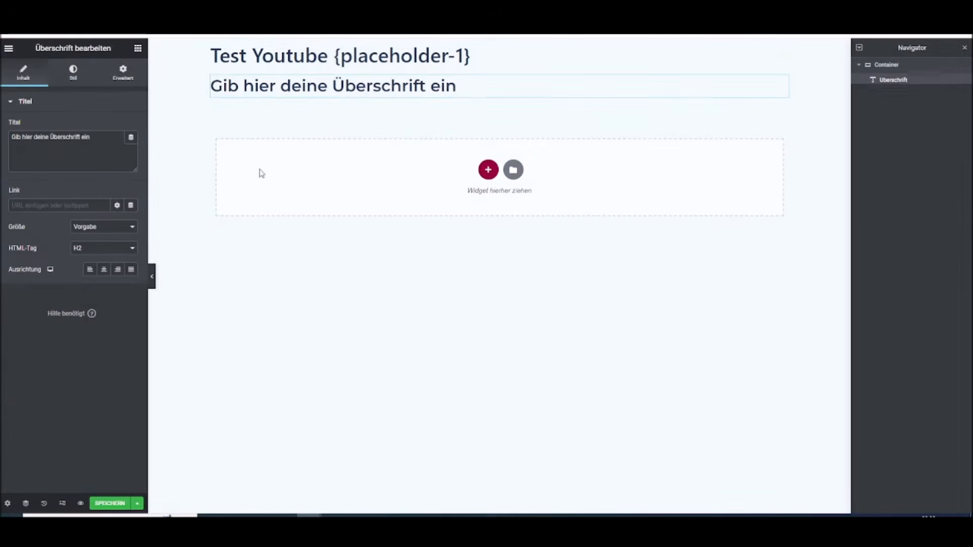
pyautogui.tripleClick(38, 141)
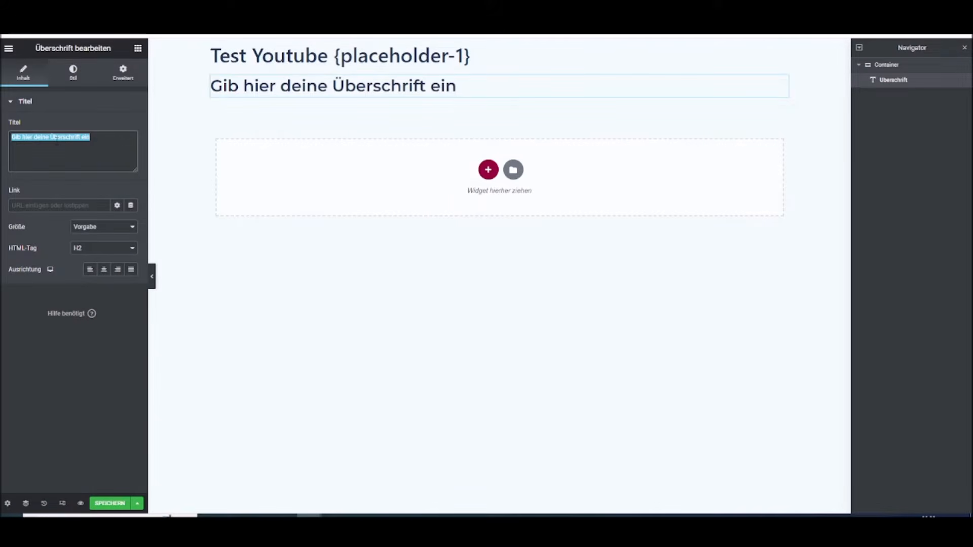
pyautogui.write('Your {service')
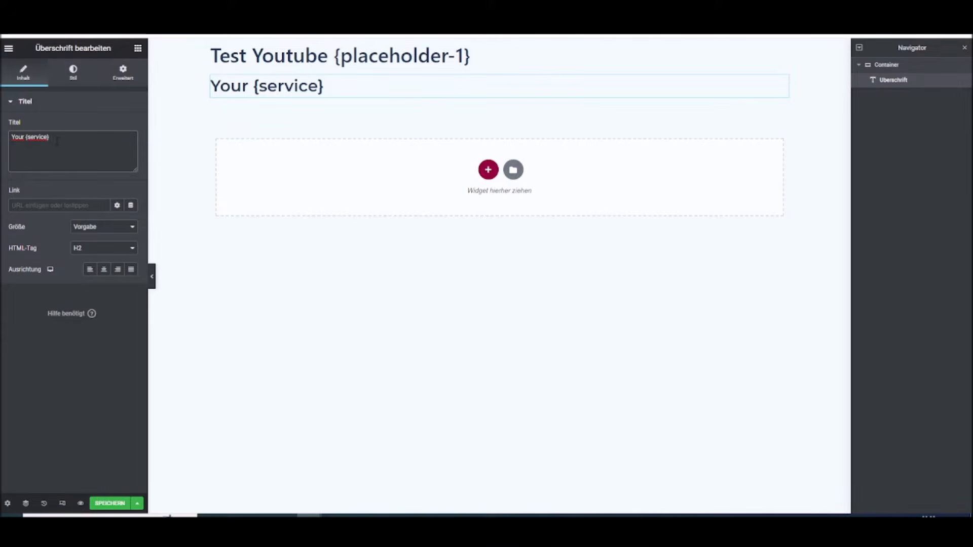
pyautogui.write('{city}.')
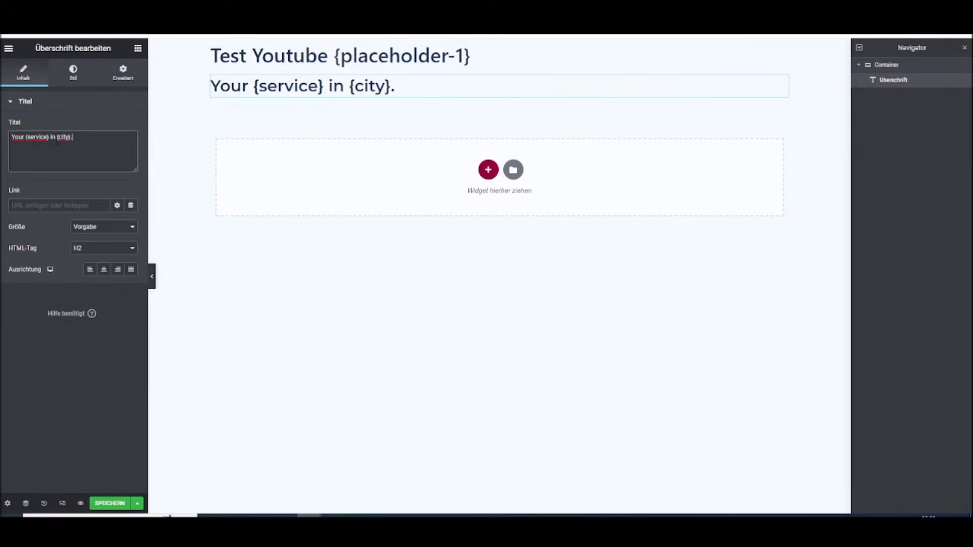
# Add an image widget below the heading and save the Elementor page
pyautogui.click(385, 127)
pyautogui.click(138, 48)
pyautogui.moveTo(36, 218); pyautogui.dragTo(286, 95)
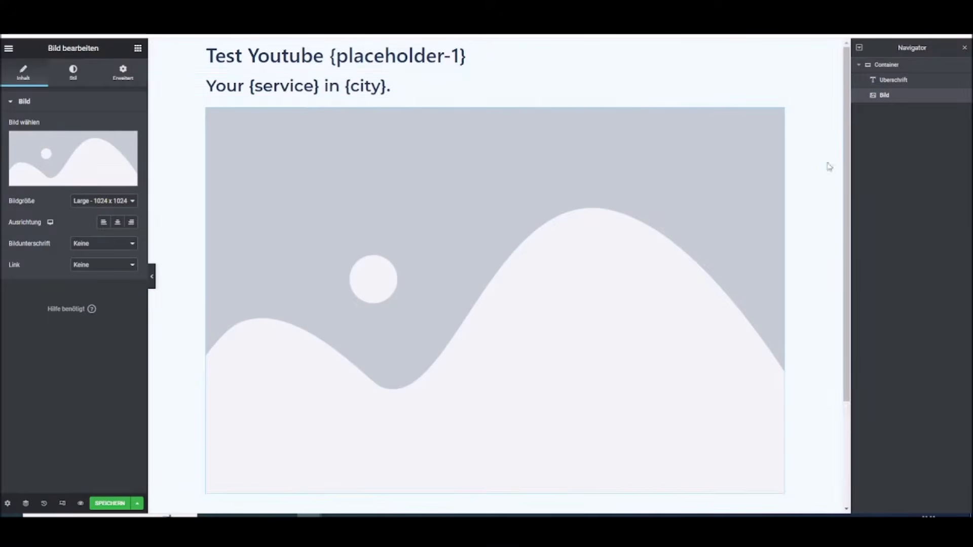
pyautogui.scroll(-3, 314, 263)
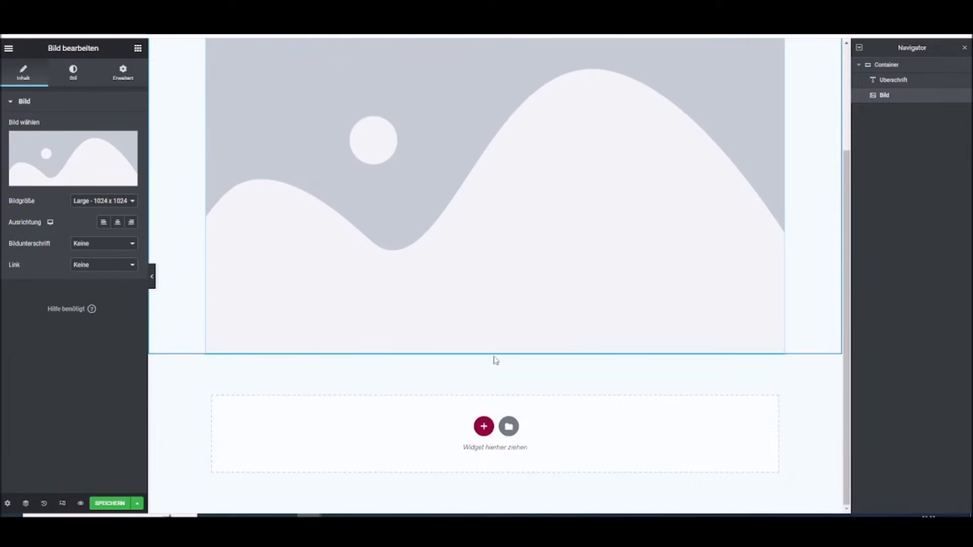
pyautogui.scroll(3, 182, 487)
pyautogui.click(120, 503)
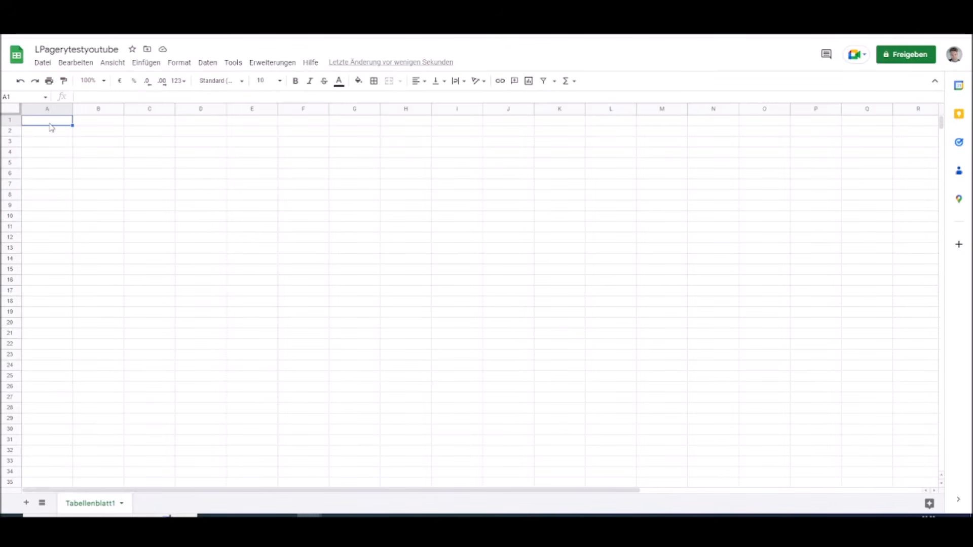
# In the LPagerytestyoutube Google Sheet, enter the headers placeholder-1, service and city in row 1 and make the row bold
pyautogui.write('placeholder-1')
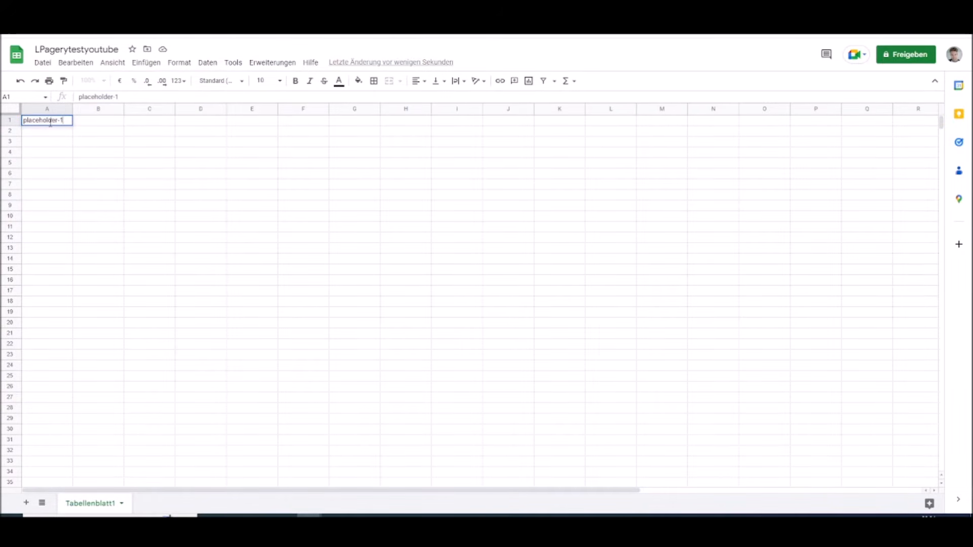
pyautogui.click(97, 120)
pyautogui.write('service')
pyautogui.click(137, 120)
pyautogui.write('c')
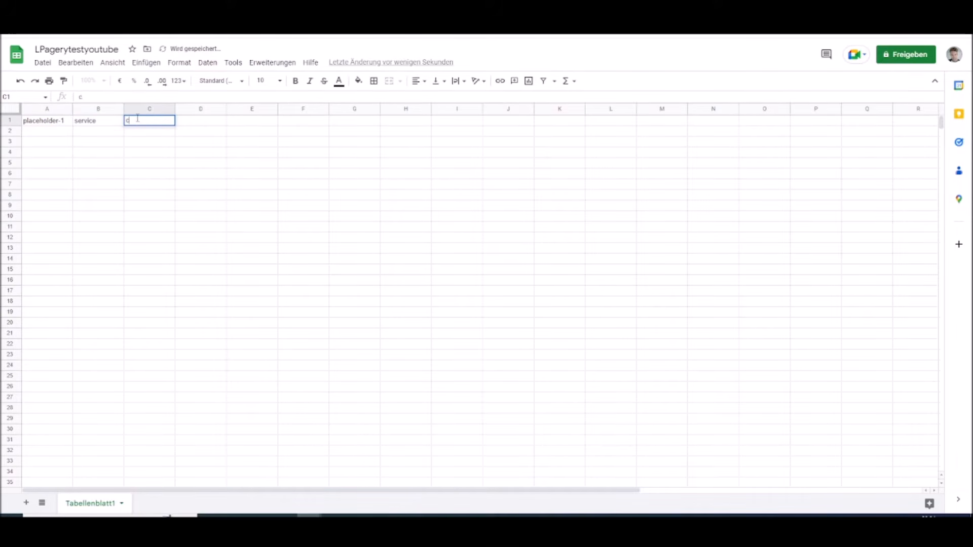
pyautogui.click(51, 133)
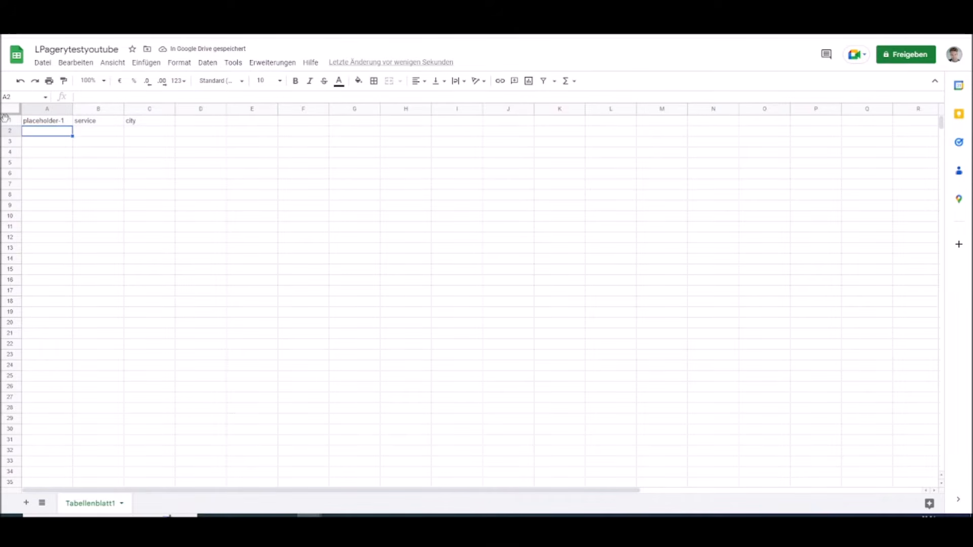
pyautogui.click(9, 120)
pyautogui.click(295, 80)
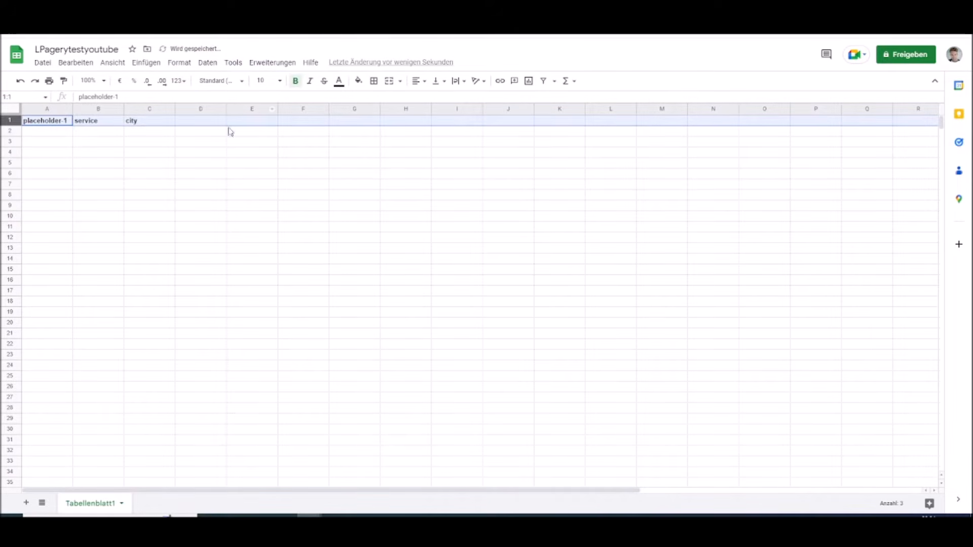
# Fill row 2 with example1 as placeholder-1, plumbing as service and Testcity as city
pyautogui.click(41, 135)
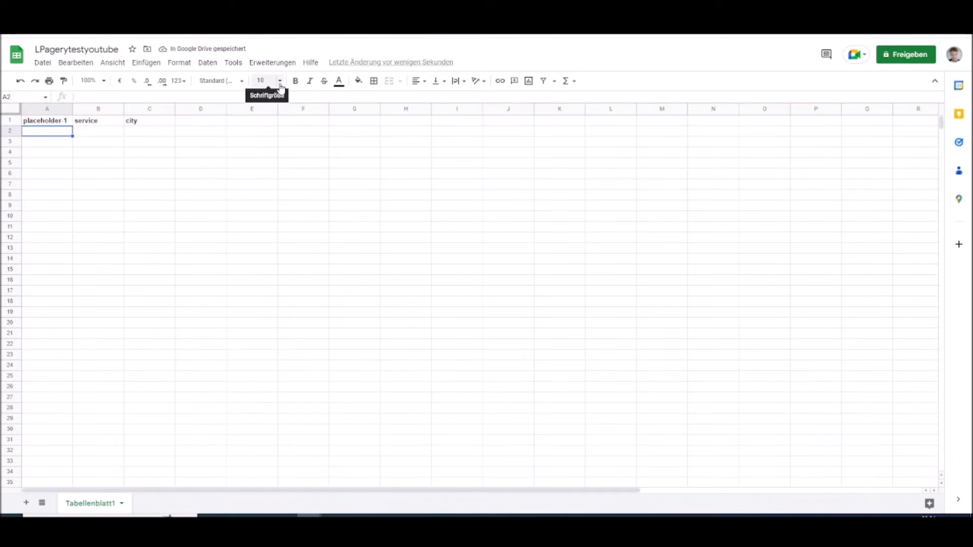
pyautogui.write('example1')
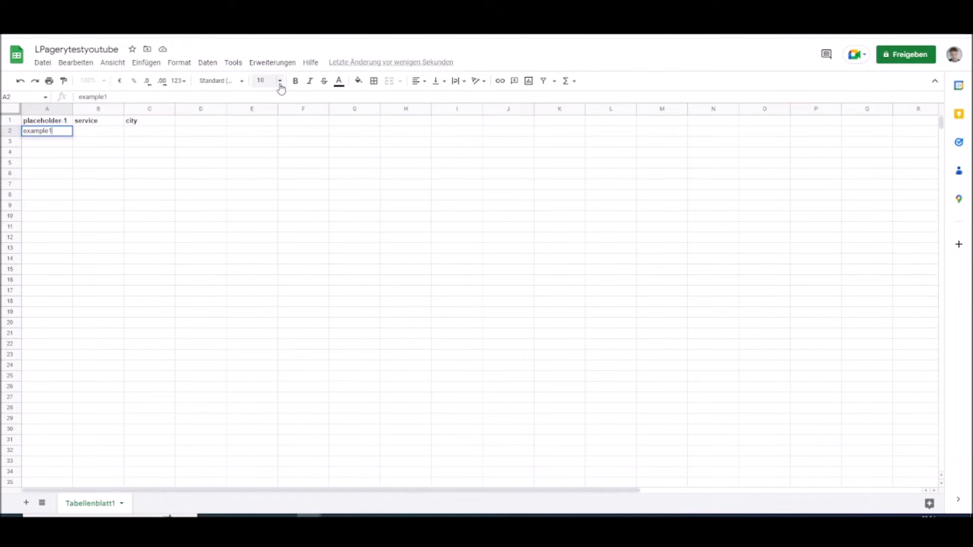
pyautogui.click(89, 133)
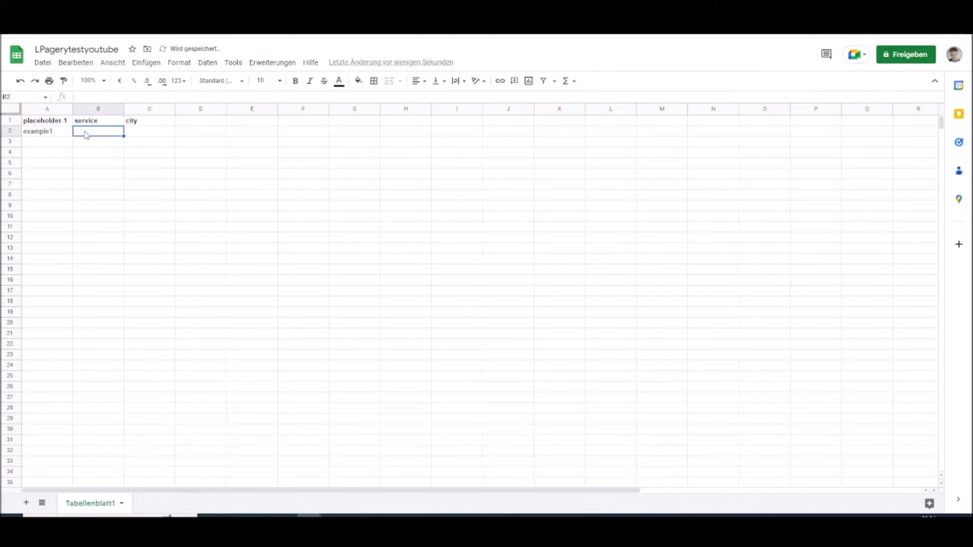
pyautogui.write('plumbing')
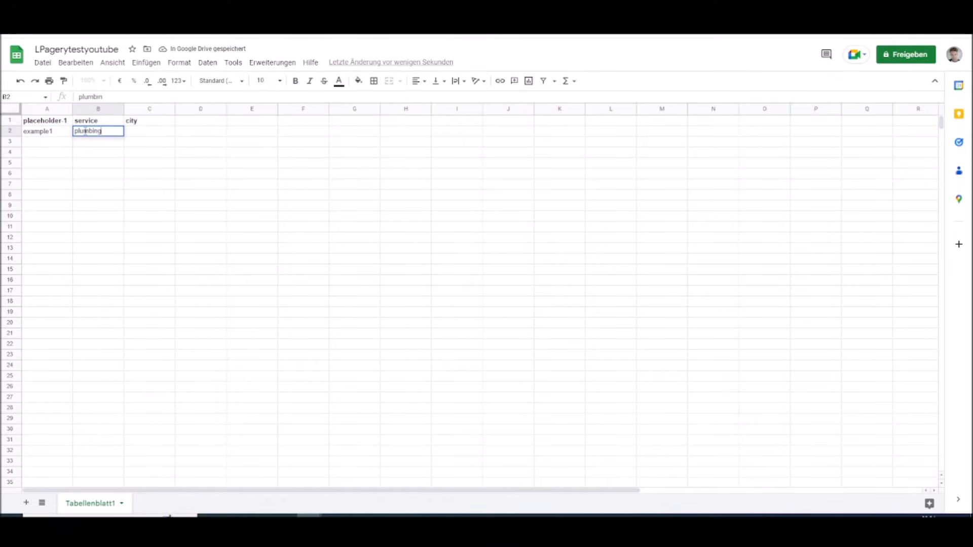
pyautogui.click(139, 133)
pyautogui.write('Testcity')
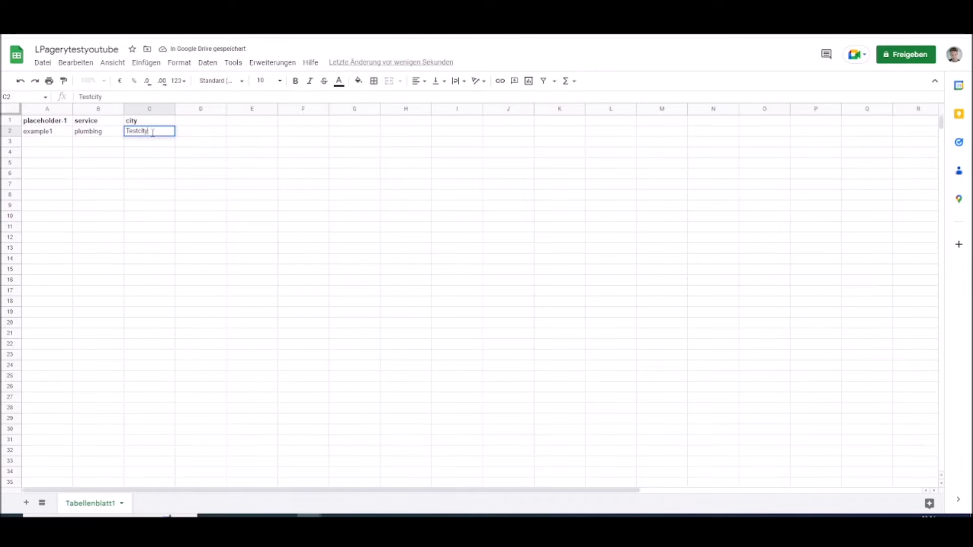
pyautogui.click(37, 143)
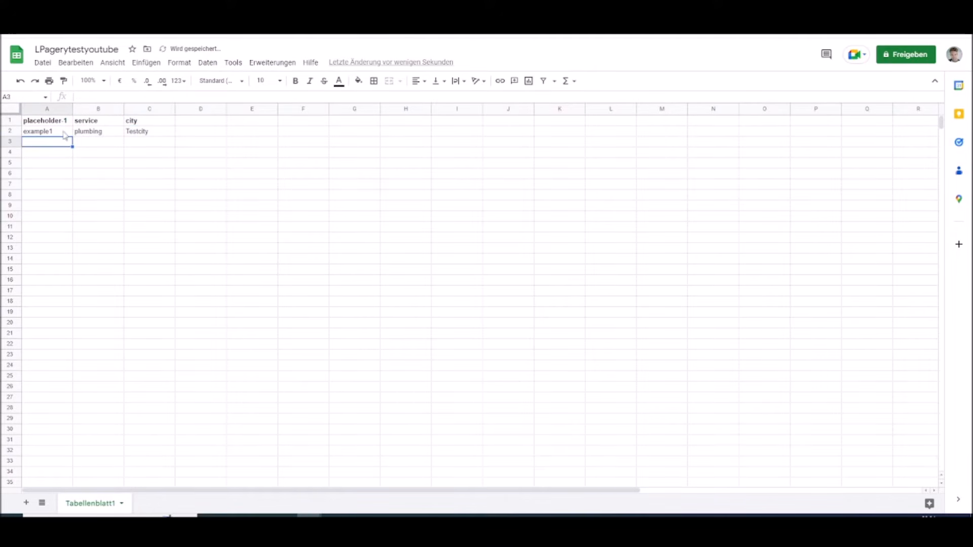
pyautogui.click(148, 134)
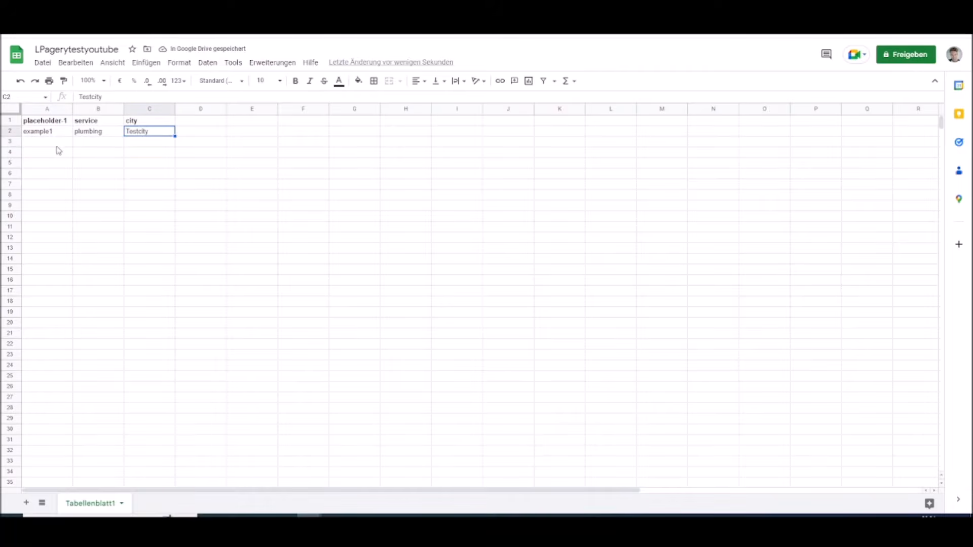
# In row 3, enter example 2 as placeholder-1 and Window cleaning as service
pyautogui.click(50, 145)
pyautogui.write('examp')
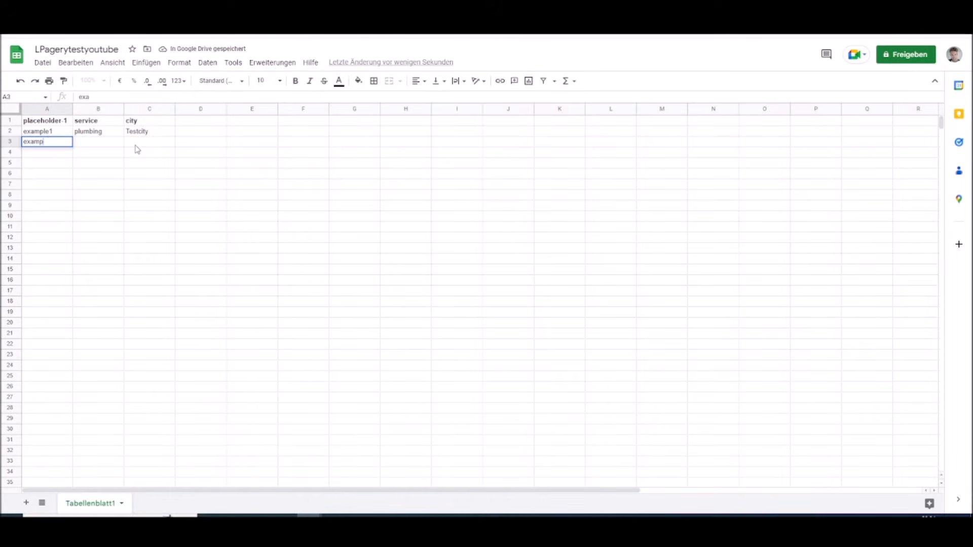
pyautogui.write('le 2')
pyautogui.click(86, 144)
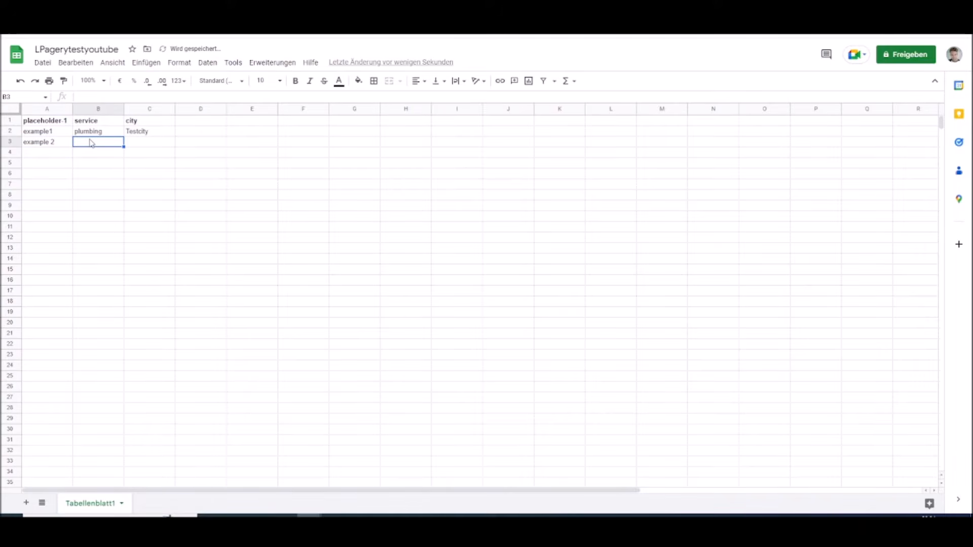
pyautogui.write('window')
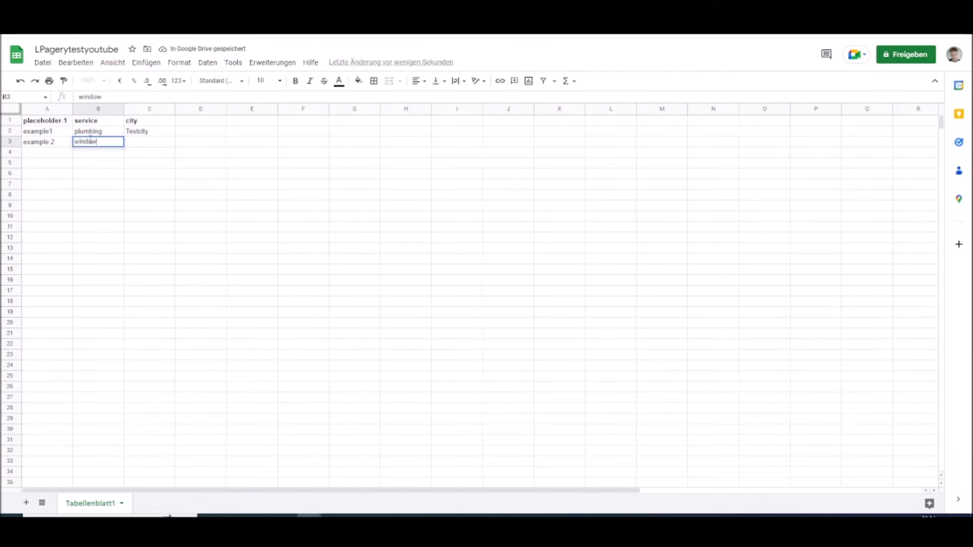
pyautogui.press('BackSpace')
pyautogui.press('BackSpace')
pyautogui.write('indow')
pyautogui.press('BackSpace')
pyautogui.press('BackSpace')
pyautogui.press('BackSpace')
pyautogui.press('BackSpace')
pyautogui.press('BackSpace')
pyautogui.write('indow cleank')
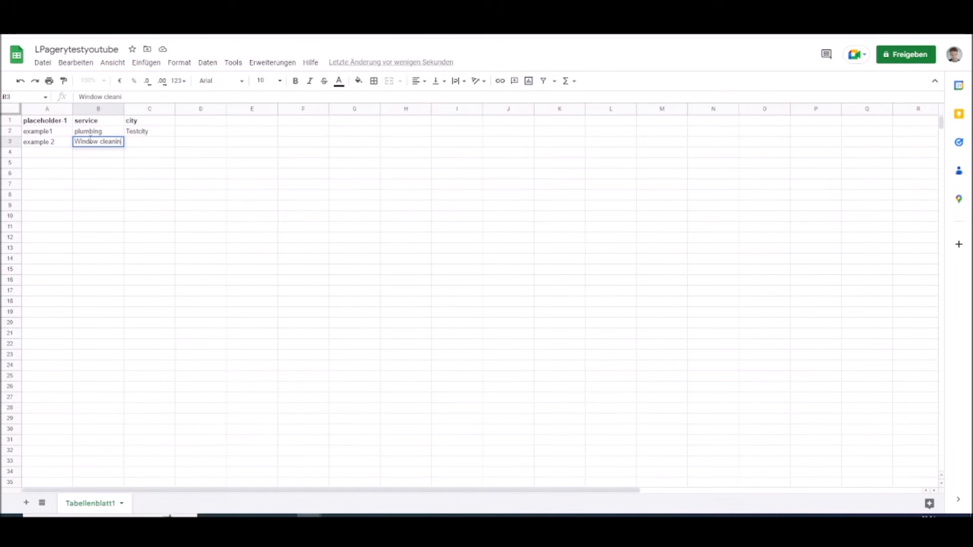
# Complete row 3 with testcity suburb as the city
pyautogui.click(139, 144)
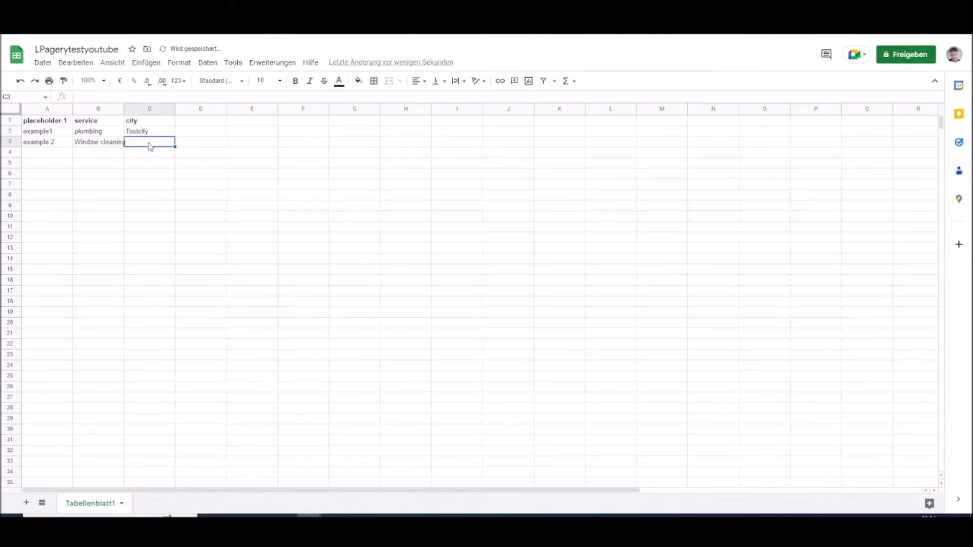
pyautogui.write('testcity suburb')
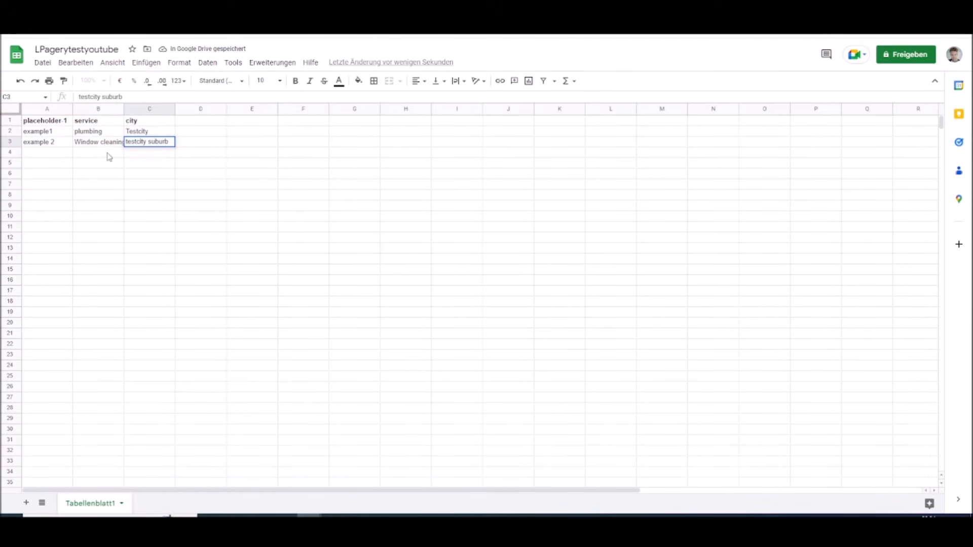
pyautogui.press('Return')
pyautogui.click(213, 143)
pyautogui.click(60, 158)
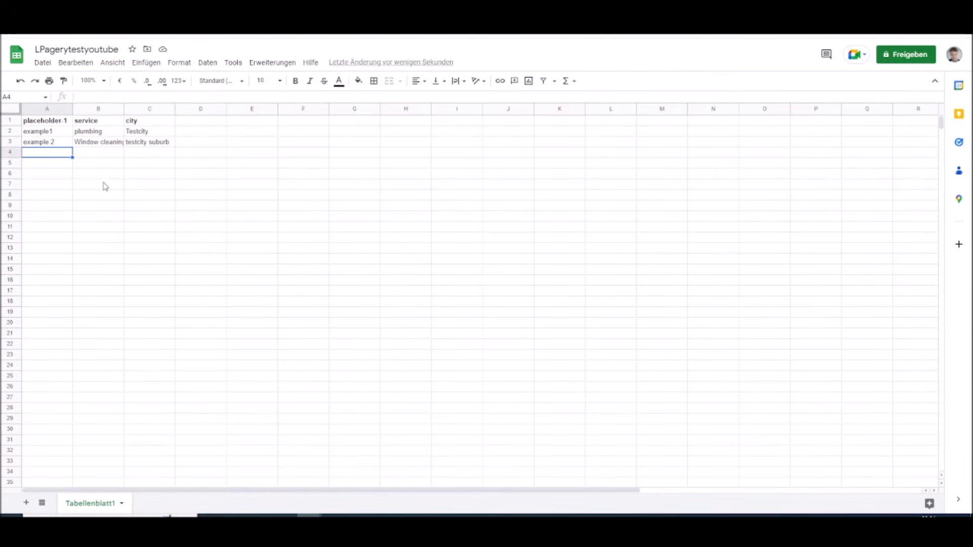
# Download the sheet as a comma-separated values (CSV) file
pyautogui.click(43, 62)
pyautogui.moveTo(103, 191)
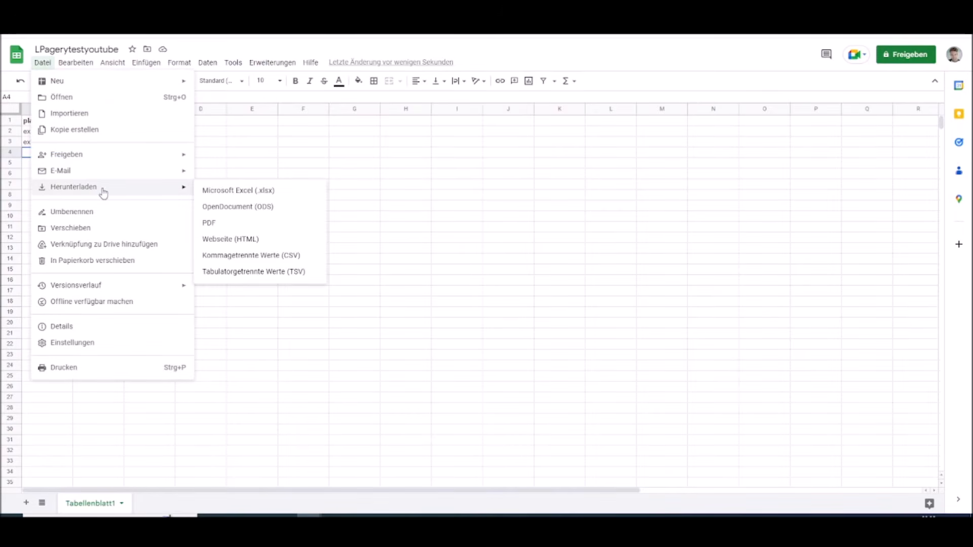
pyautogui.click(247, 256)
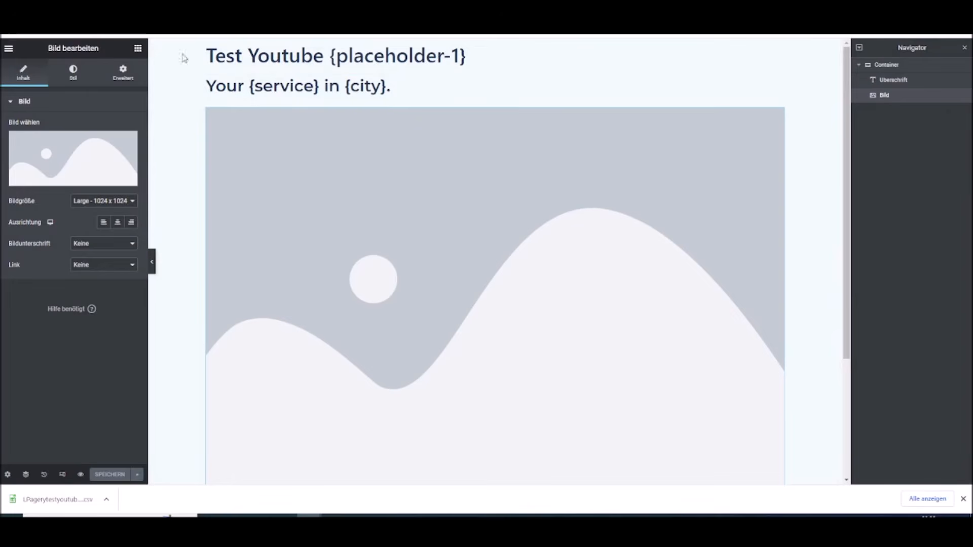
# Exit Elementor to the WordPress admin and select Test Youtube {placeholder-1} as the template page in LPagery
pyautogui.click(9, 49)
pyautogui.click(37, 292)
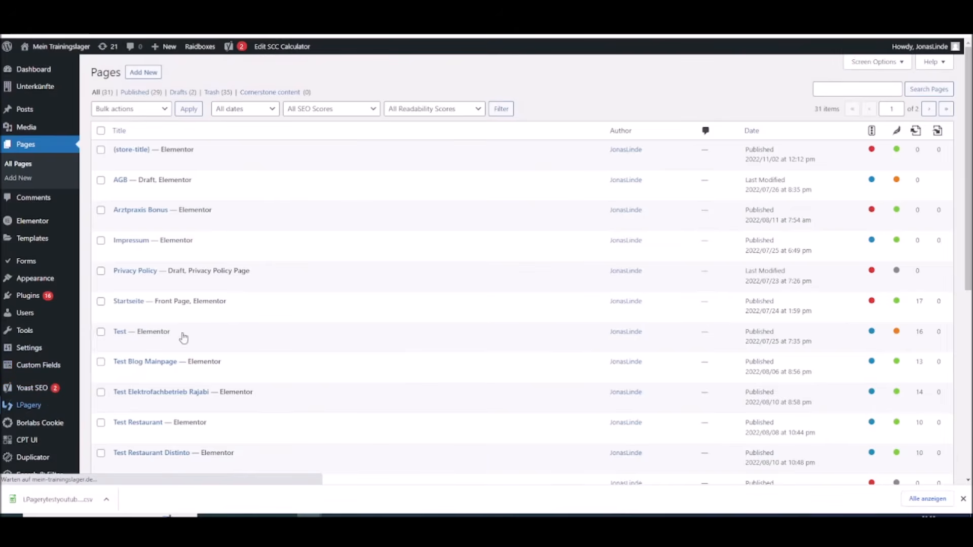
pyautogui.click(259, 232)
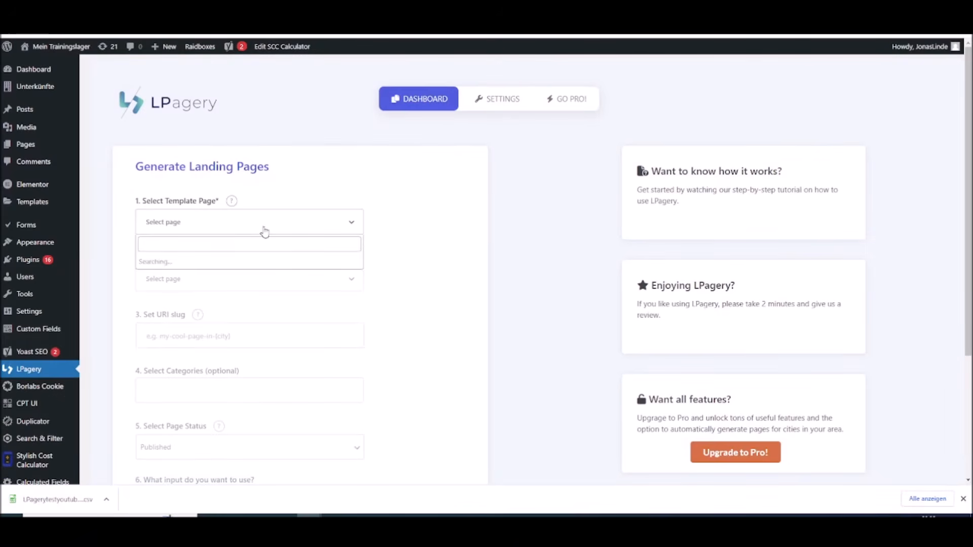
pyautogui.scroll(-3, 314, 301)
pyautogui.scroll(-10, 322, 309)
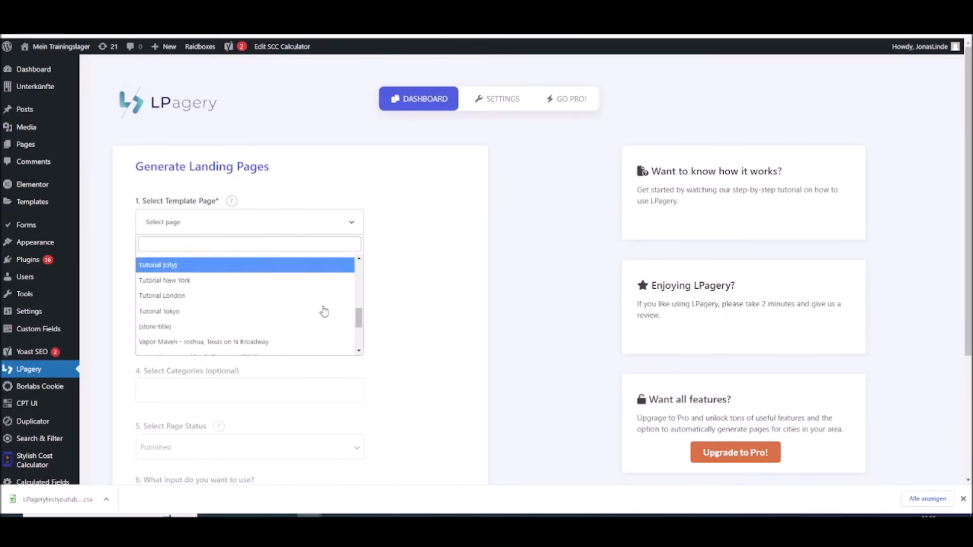
pyautogui.click(176, 348)
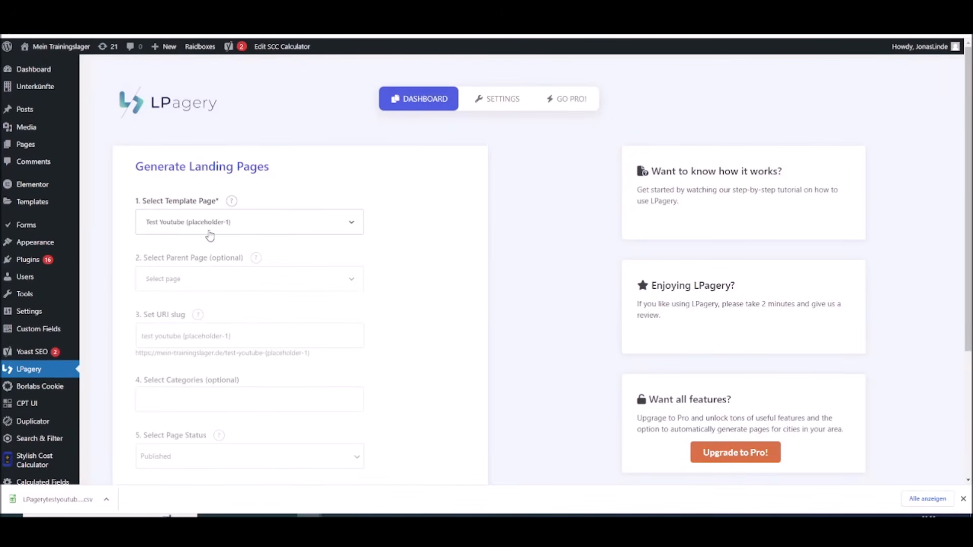
# Upload LPagerytestyoutube - Tabellenblatt1.csv as the CSV / XLSX input for the landing pages
pyautogui.scroll(-3, 304, 182)
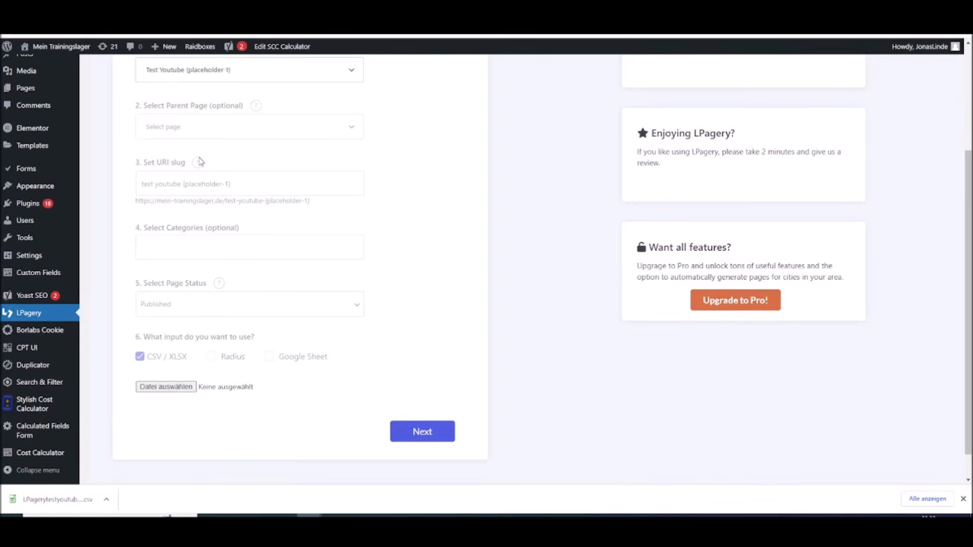
pyautogui.scroll(1, 386, 224)
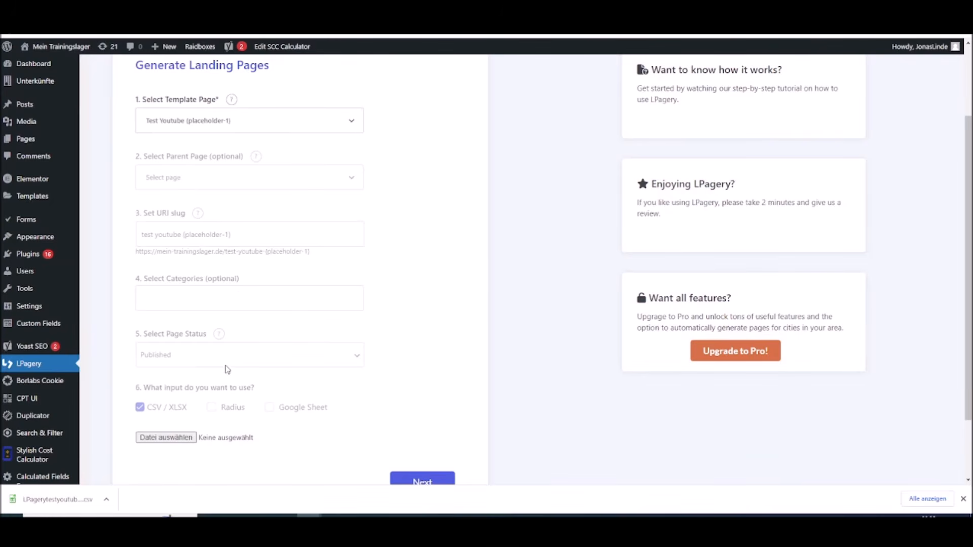
pyautogui.scroll(-1, 202, 405)
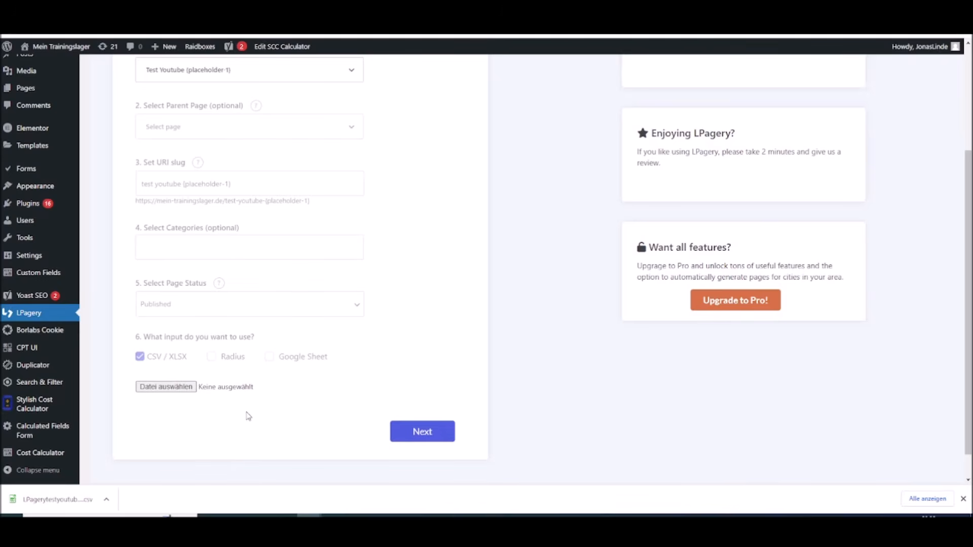
pyautogui.click(172, 388)
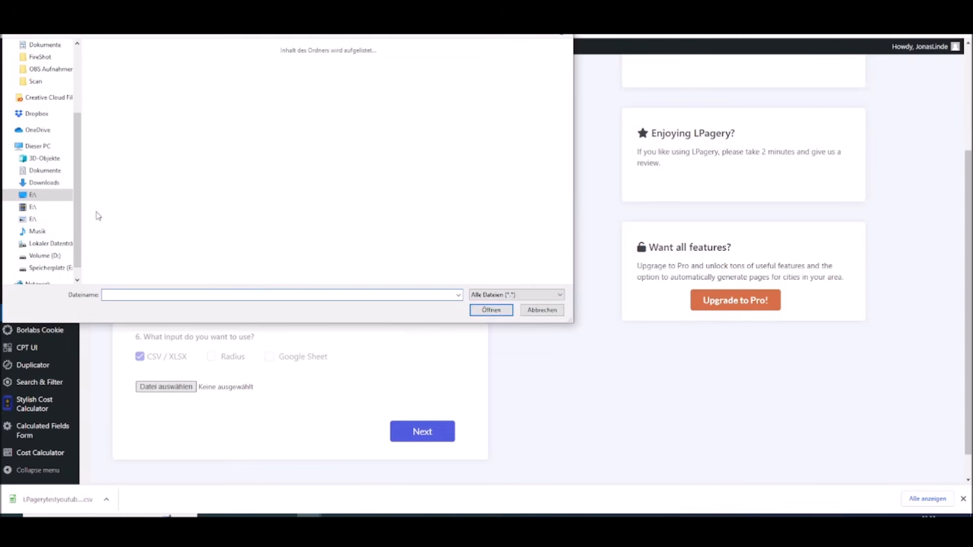
pyautogui.click(145, 97)
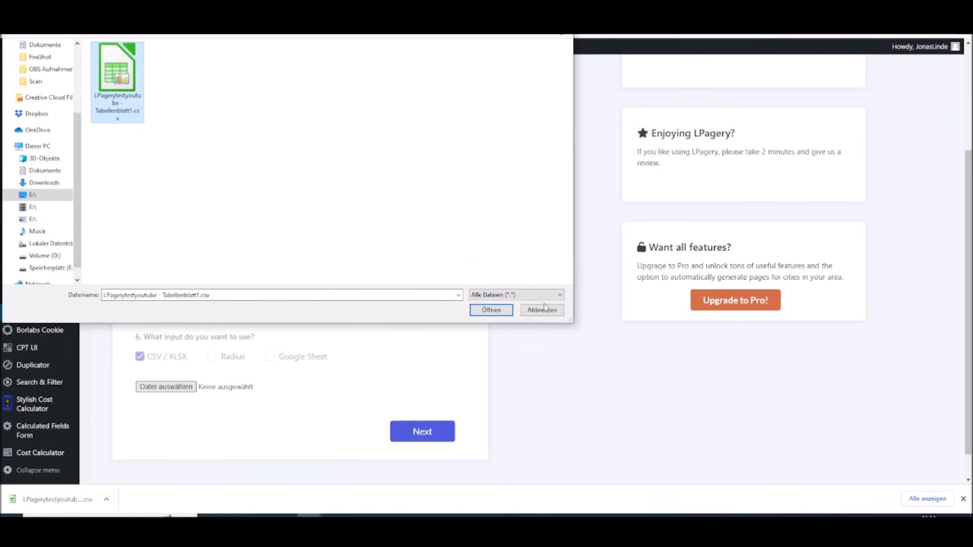
pyautogui.click(491, 310)
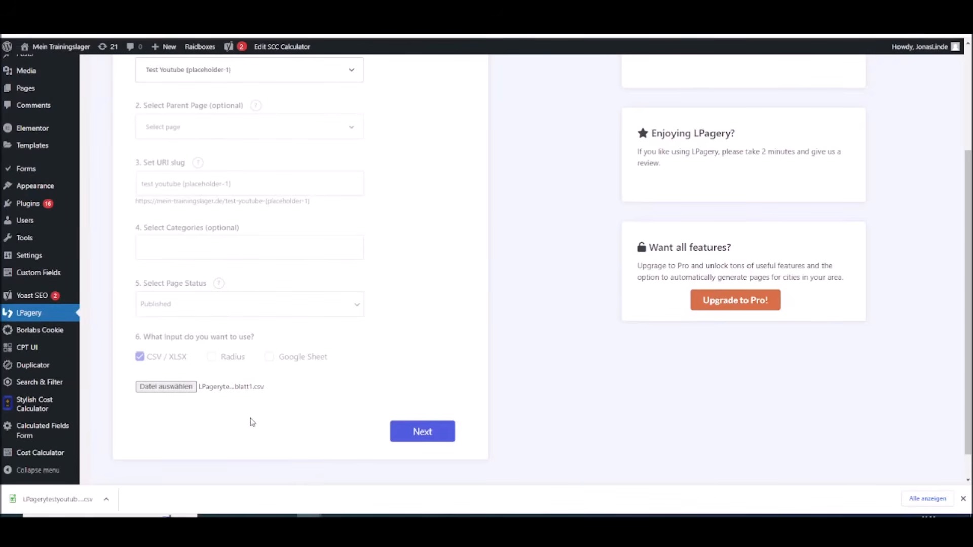
# Generate the landing pages from the uploaded CSV rows and go to the generated pages
pyautogui.click(419, 433)
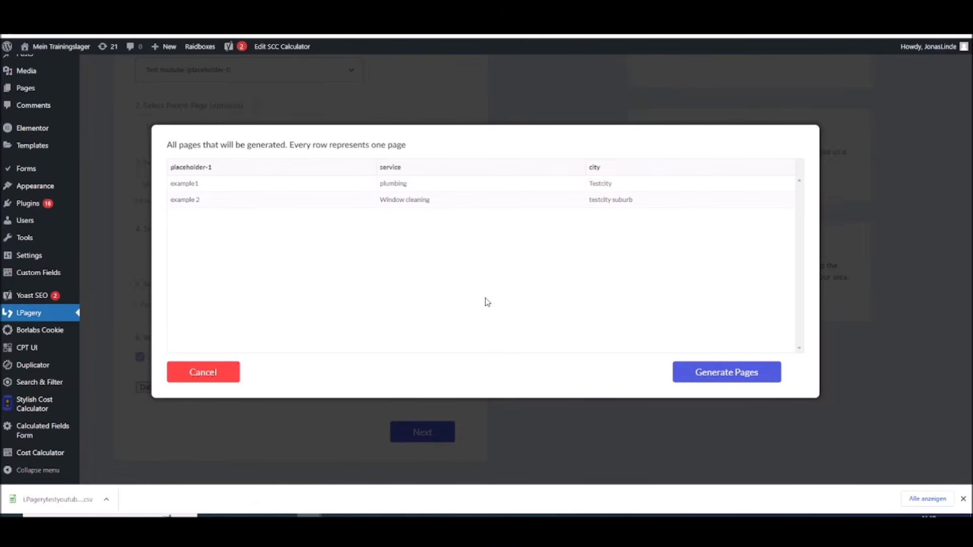
pyautogui.click(729, 376)
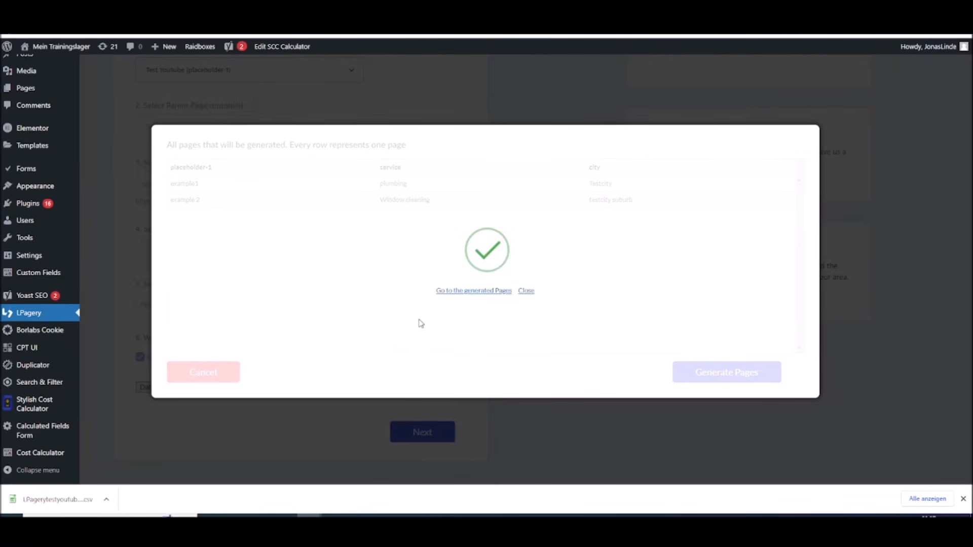
pyautogui.click(453, 295)
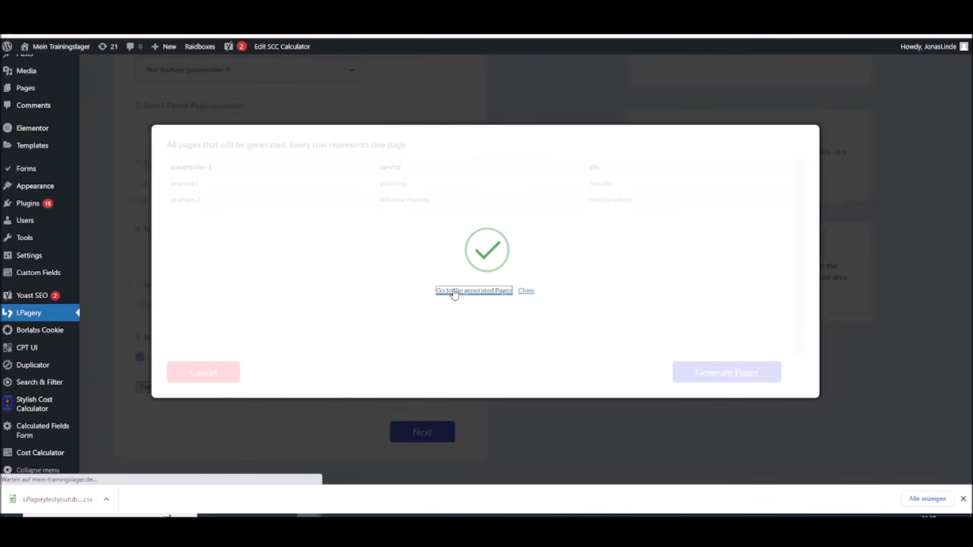